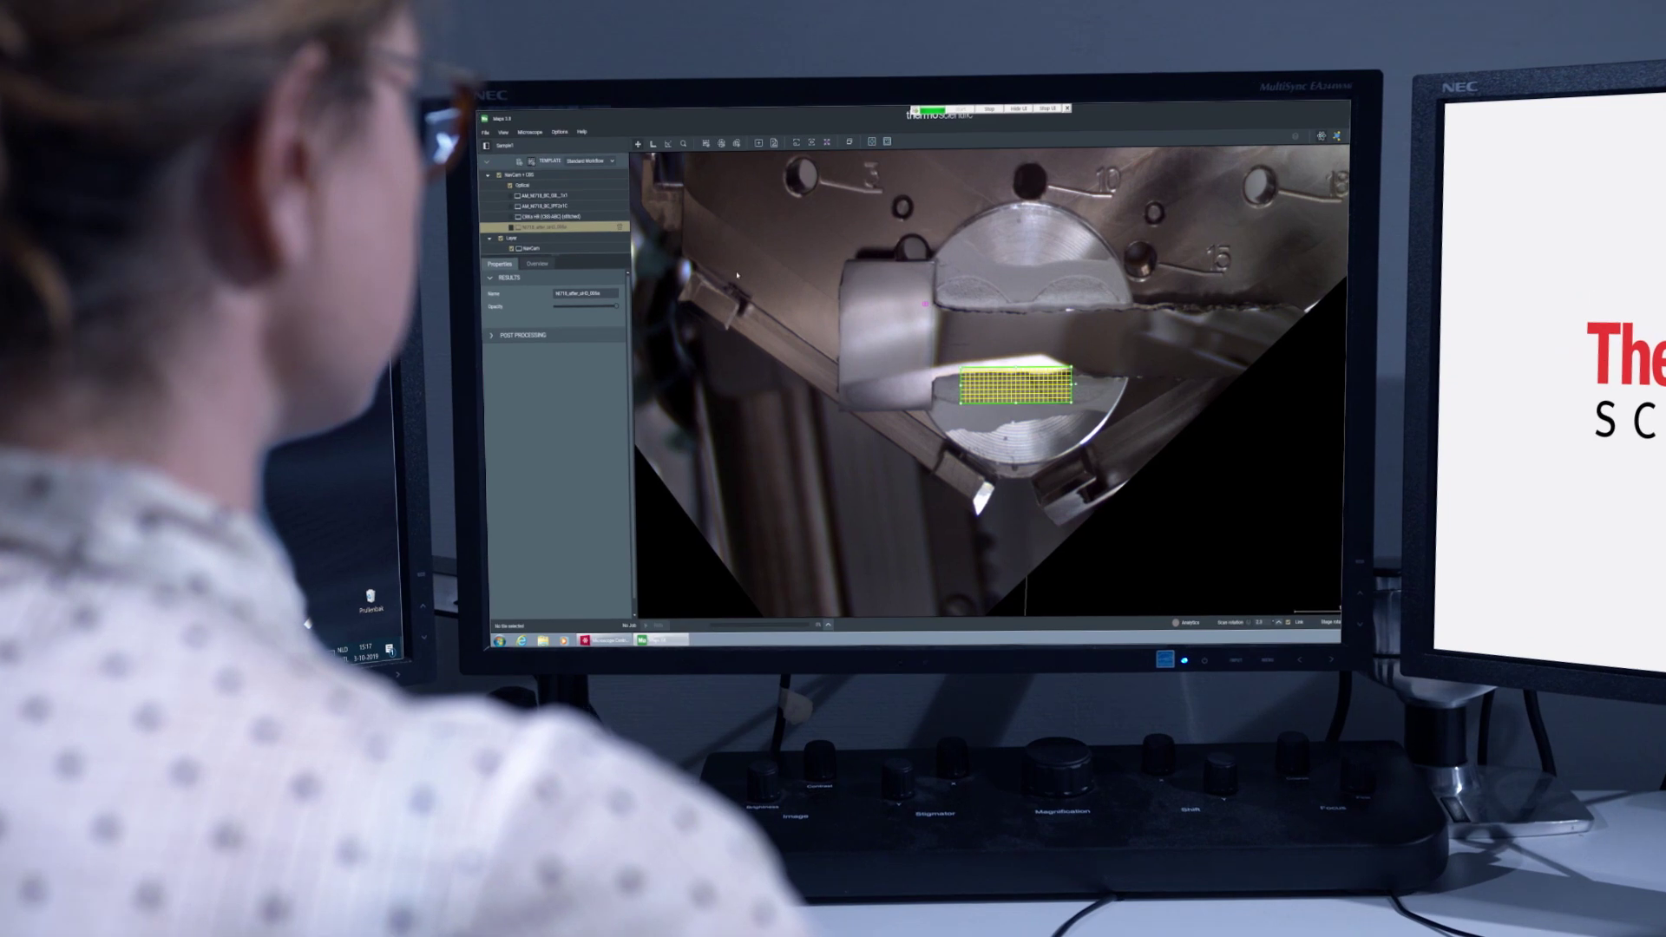
left_click(998, 395)
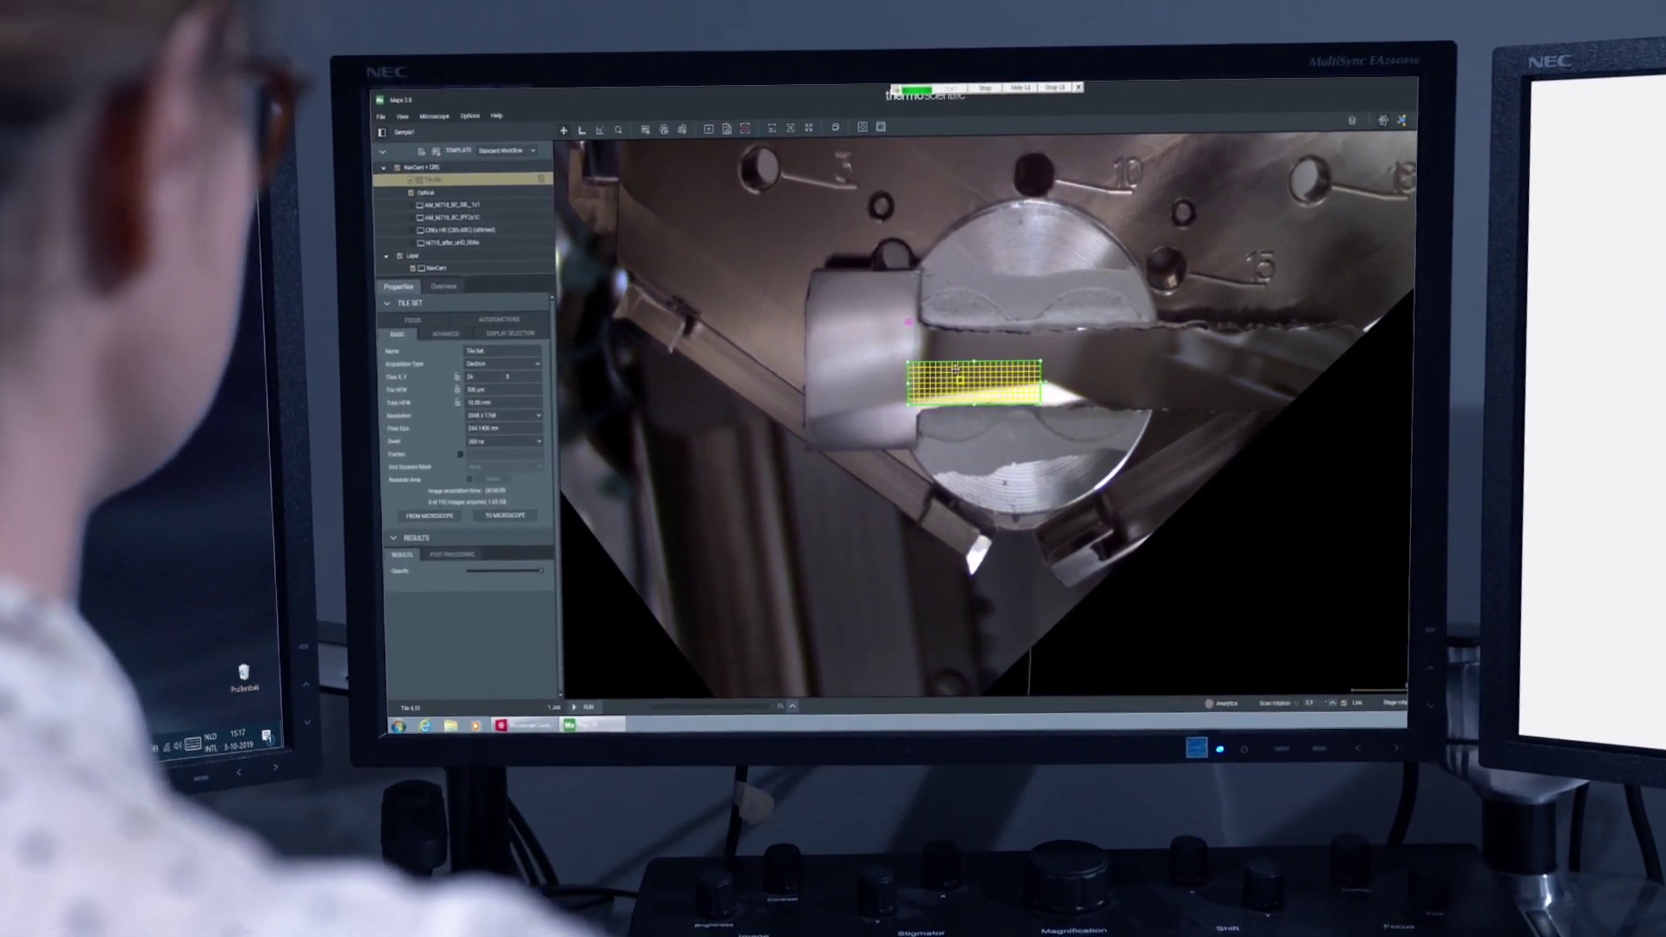